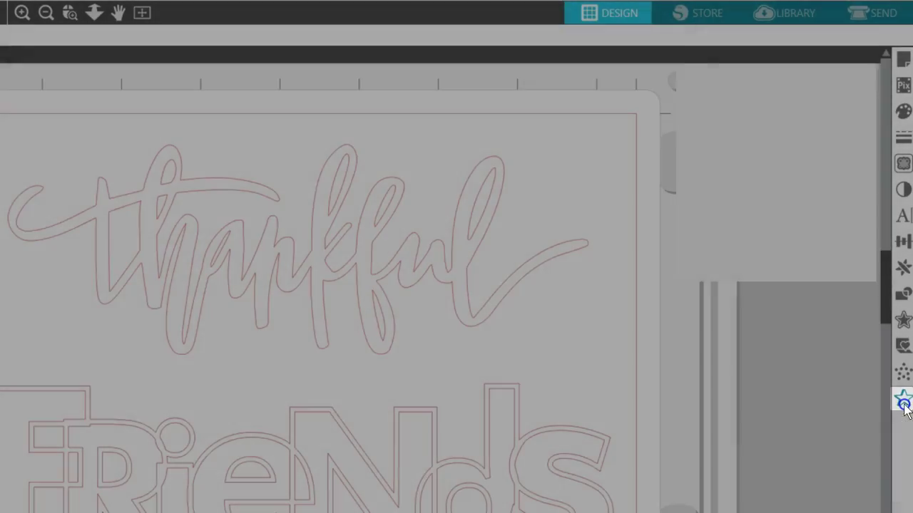
- Open the Emboss panel and move it beside the thankful and FRIENDS designs
click(903, 399)
drag(835, 45, 762, 164)
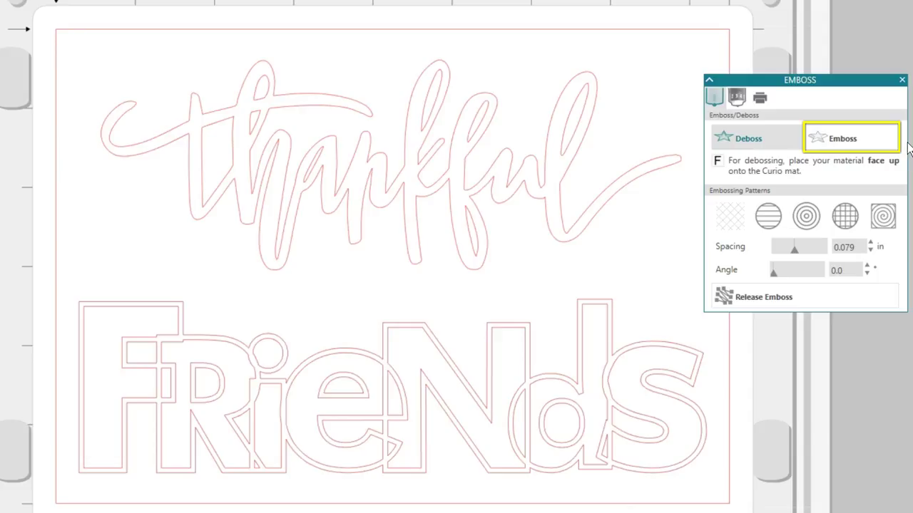
- Switch the Emboss panel to Deboss mode and select the thankful design
click(908, 142)
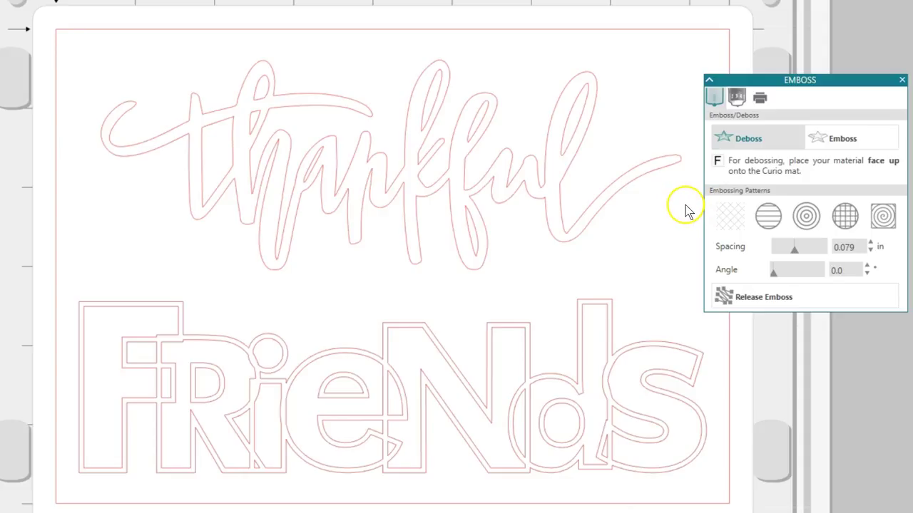
click(662, 172)
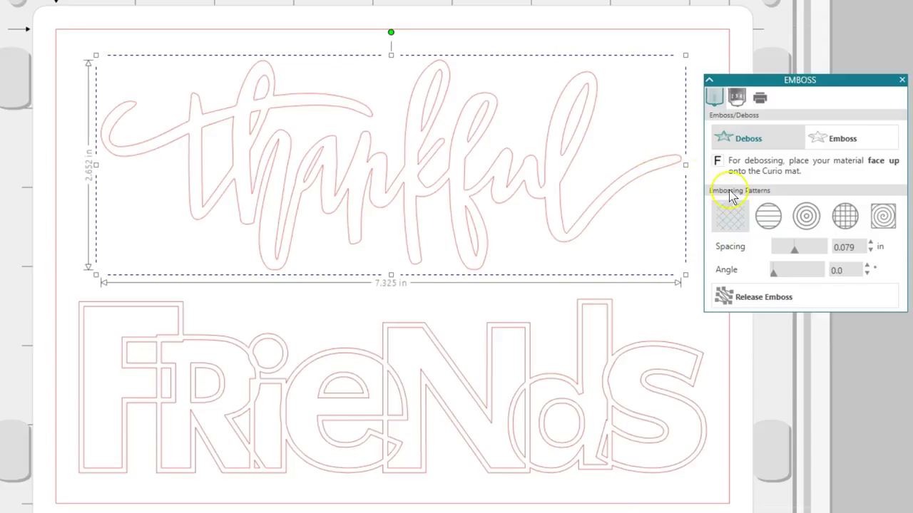
- Preview the lines, concentric, grid and spiral fills on thankful, then settle on horizontal lines
click(768, 216)
click(805, 218)
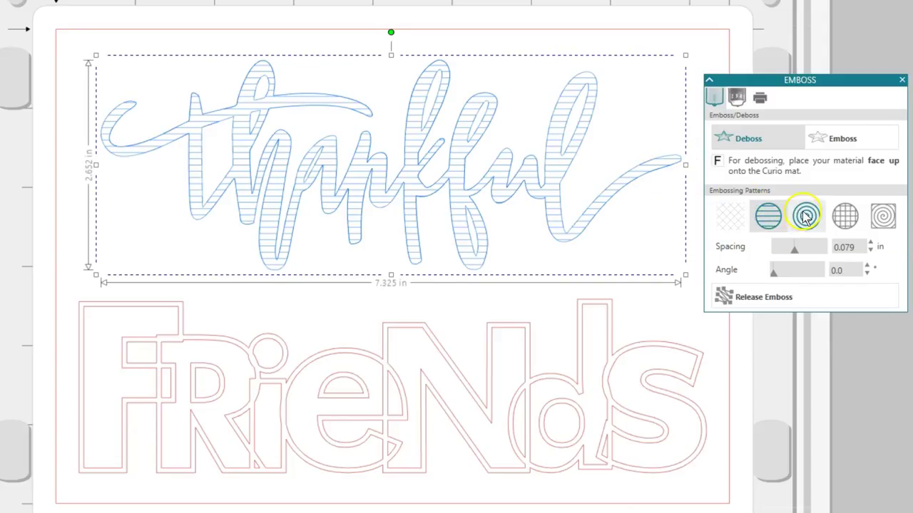
click(842, 218)
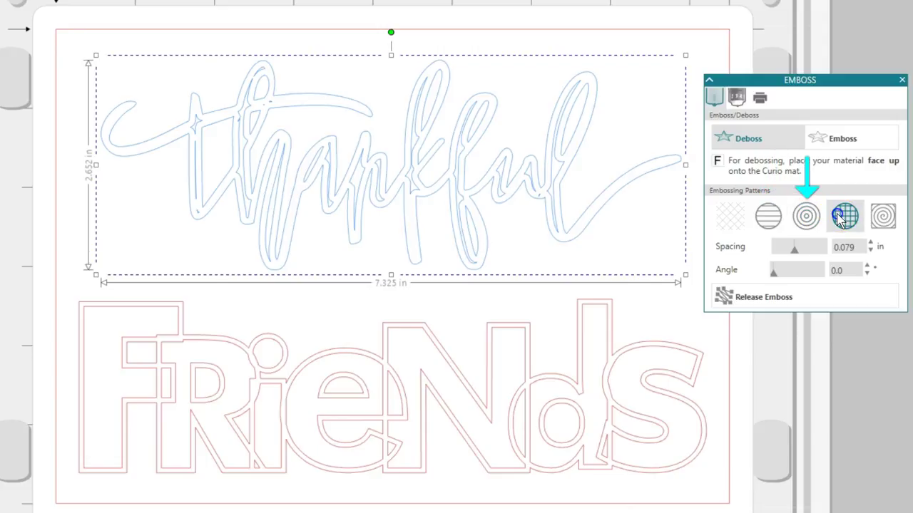
click(883, 217)
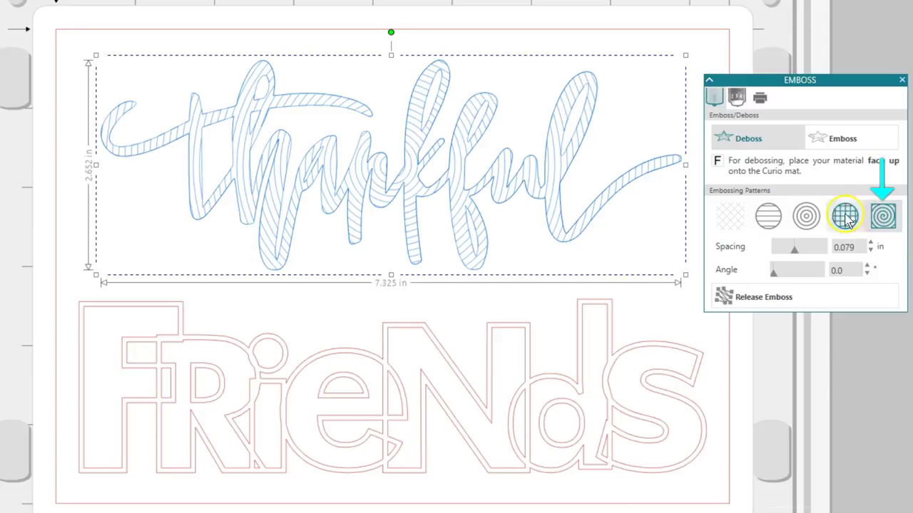
click(769, 220)
click(773, 223)
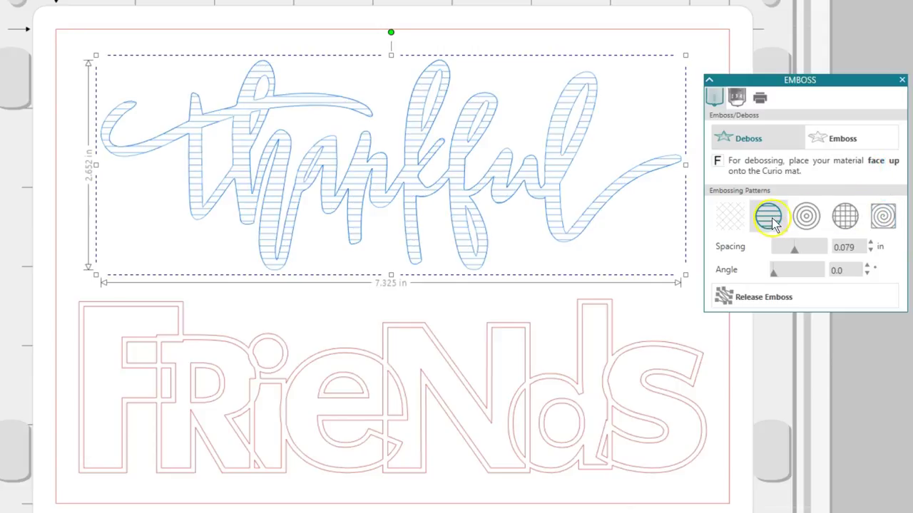
- Fill the FRIENDS design with the grid emboss pattern
click(662, 347)
click(845, 217)
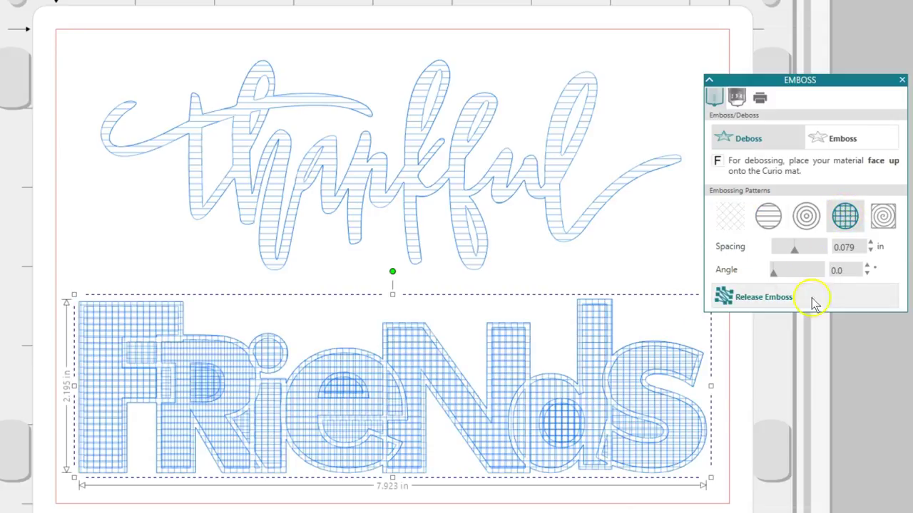
click(621, 457)
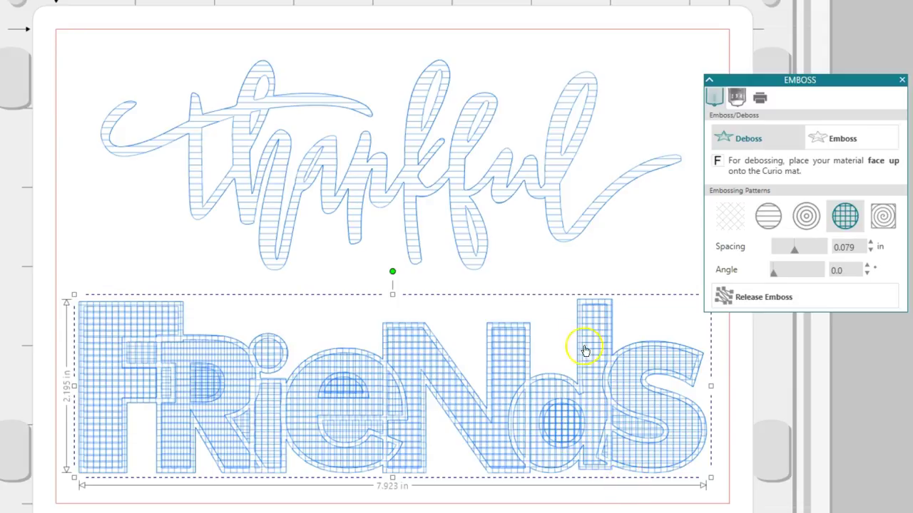
- Make FRIENDS a compound path and reapply the grid pattern so only the letter outlines fill
right_click(583, 323)
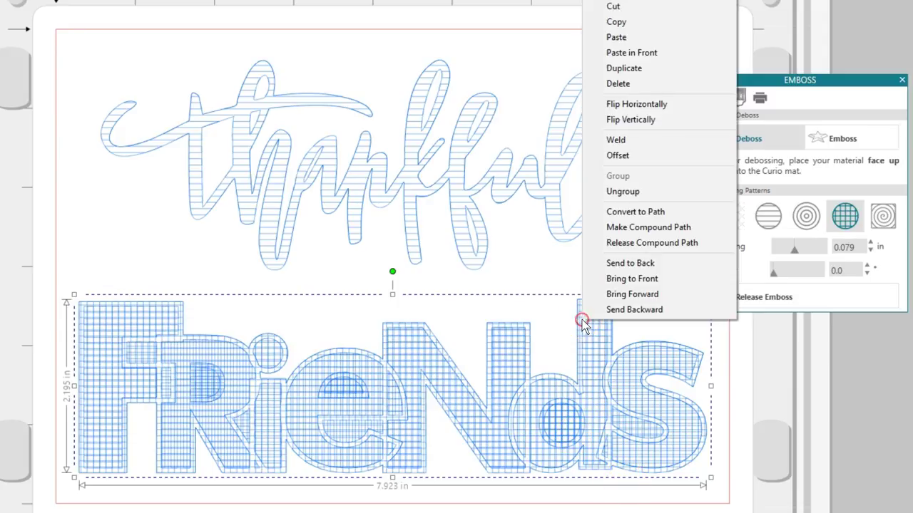
click(640, 236)
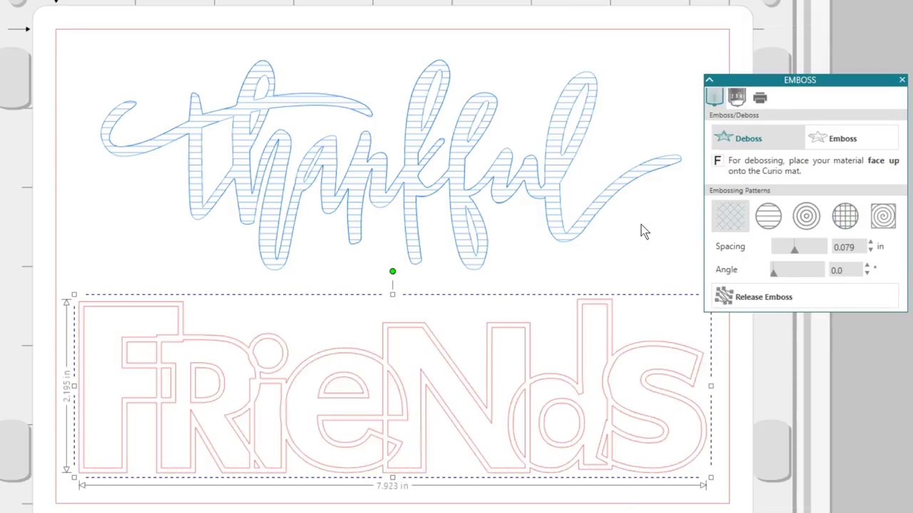
click(653, 248)
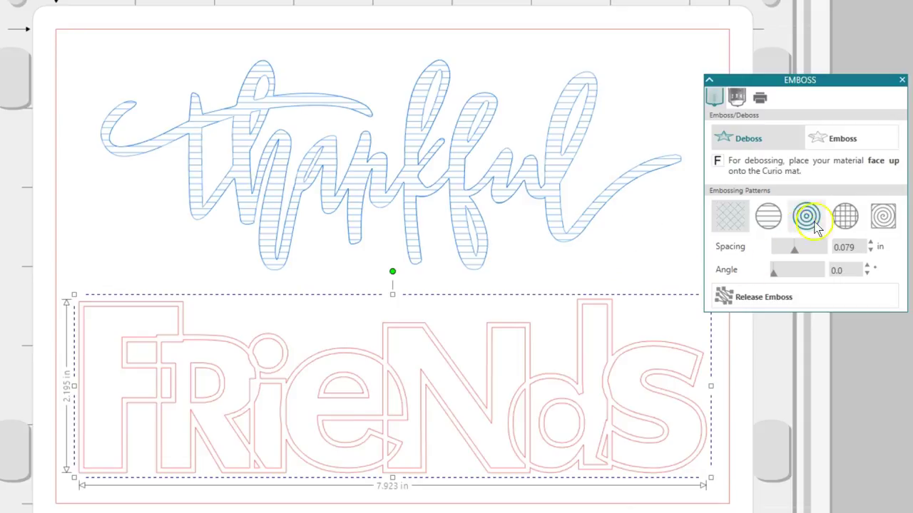
click(844, 216)
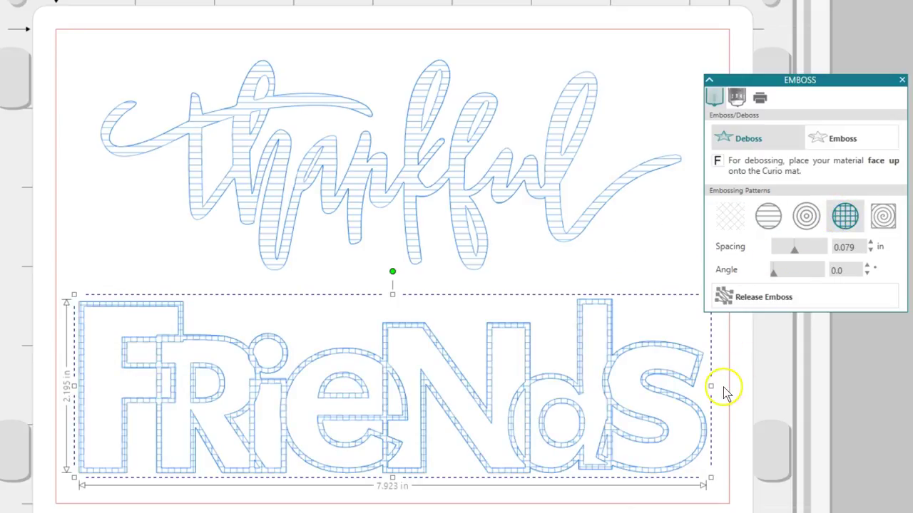
- Widen thankful's line spacing to 0.100 in, adjust the angle, and enlarge it to about 6.35 in wide
click(562, 182)
mouse_move(783, 249)
mouse_down()
mouse_move(811, 253)
mouse_move(799, 249)
mouse_up()
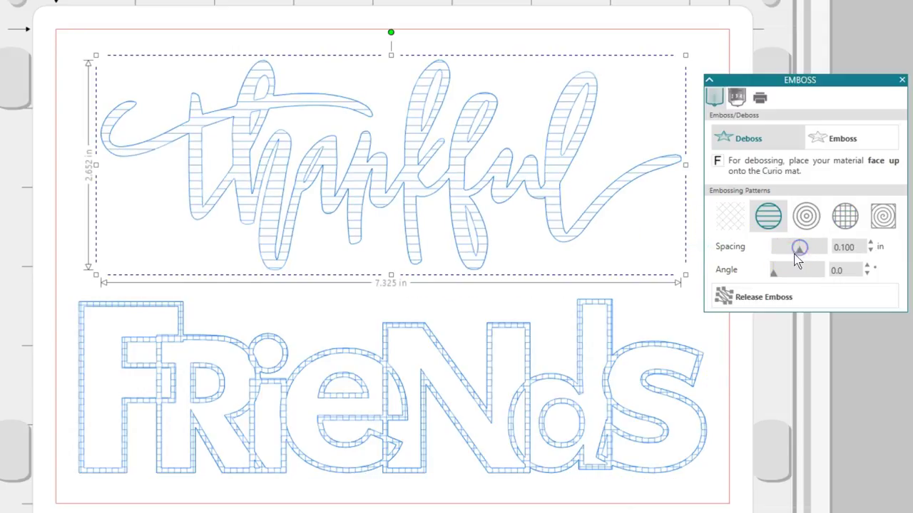
drag(774, 271, 773, 272)
drag(96, 55, 173, 102)
click(768, 295)
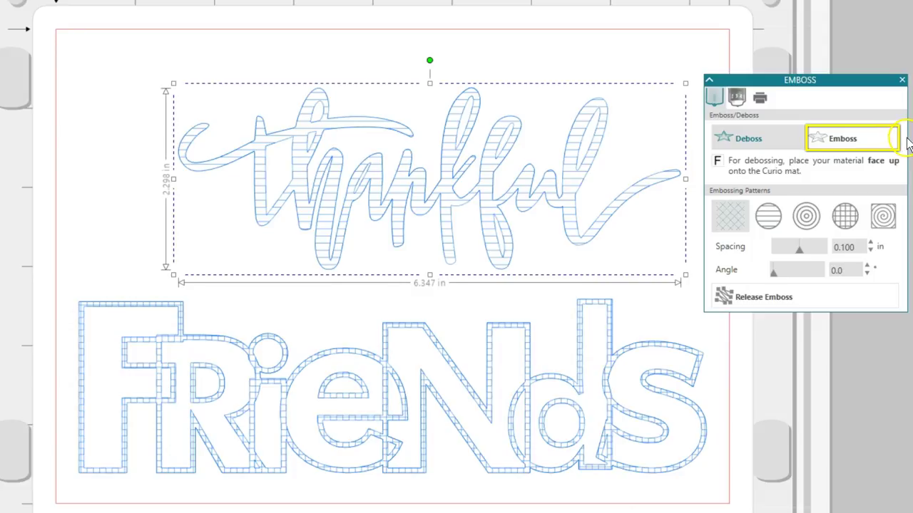
click(882, 139)
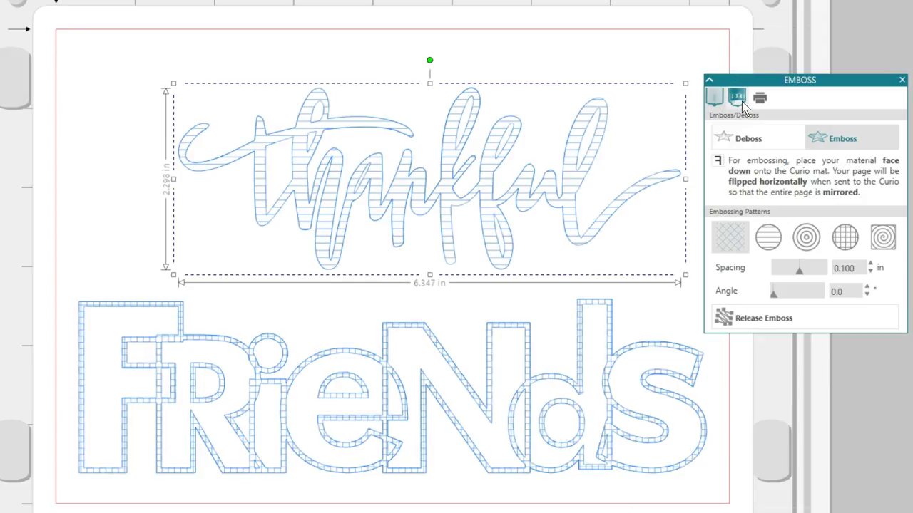
click(765, 148)
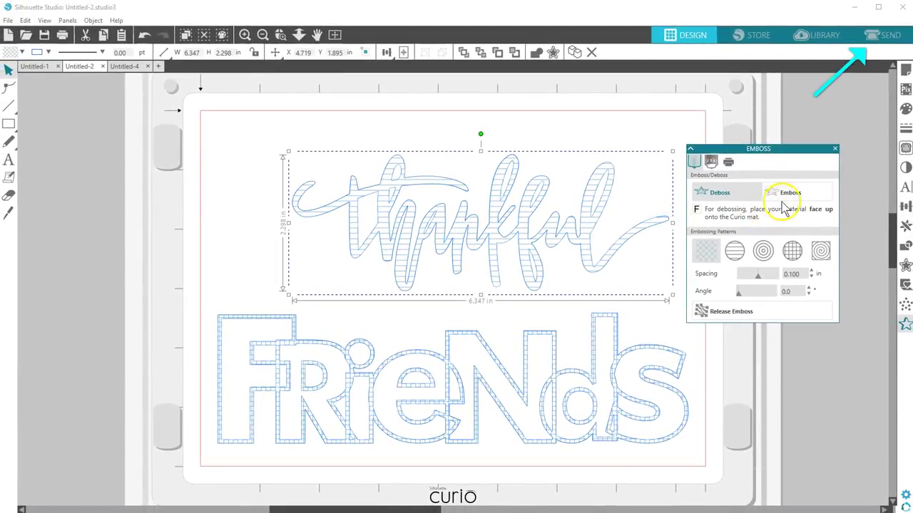
- Set Emboss mode, review the Curio's Score & Emboss Paper emboss settings, then reselect thankful
click(789, 195)
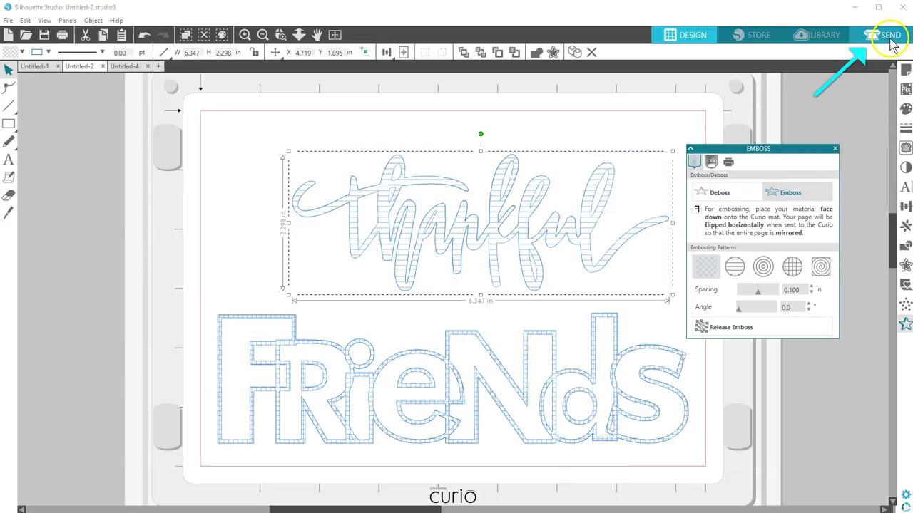
click(890, 37)
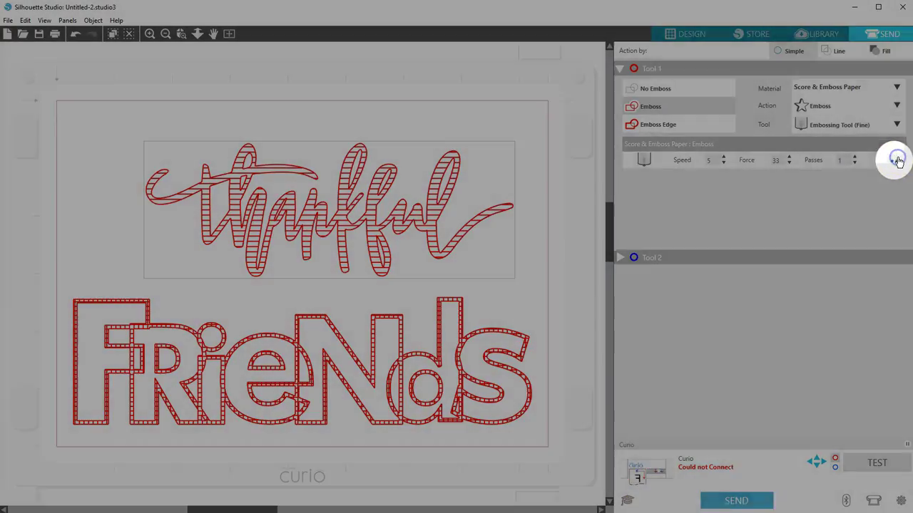
click(898, 160)
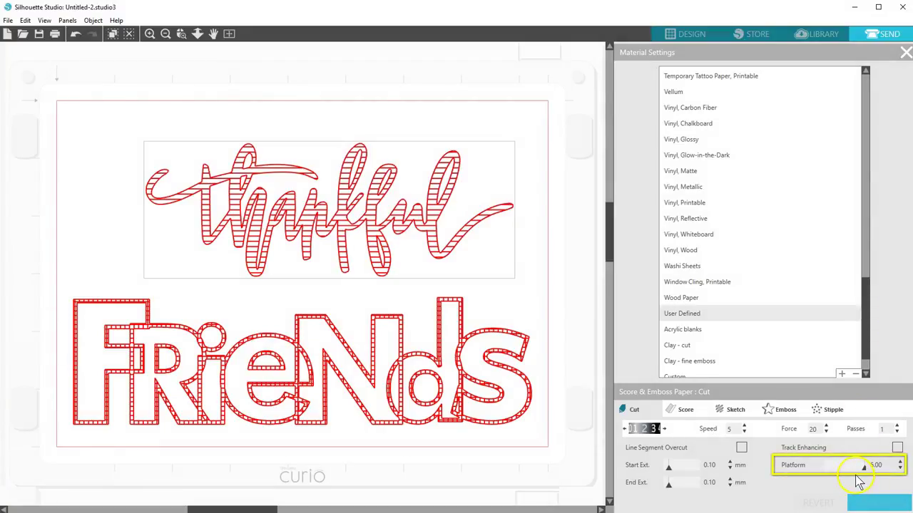
click(787, 412)
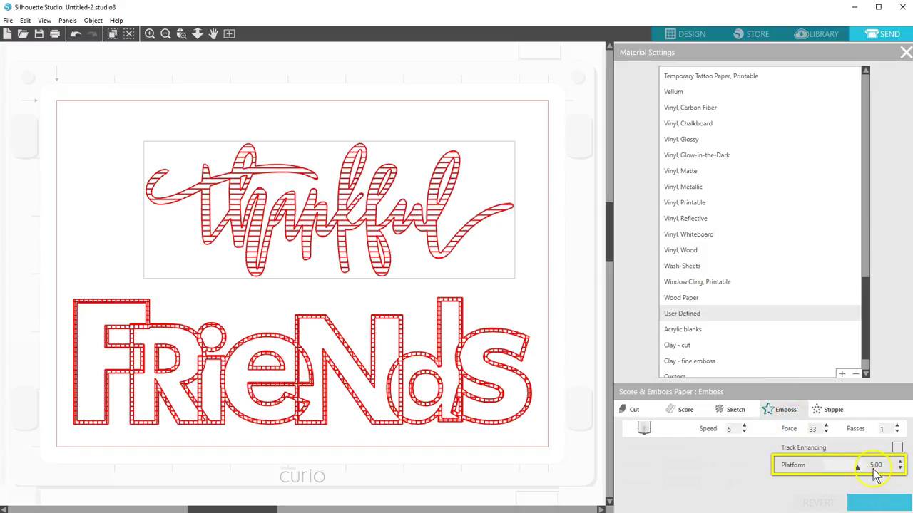
click(905, 53)
click(692, 33)
click(573, 202)
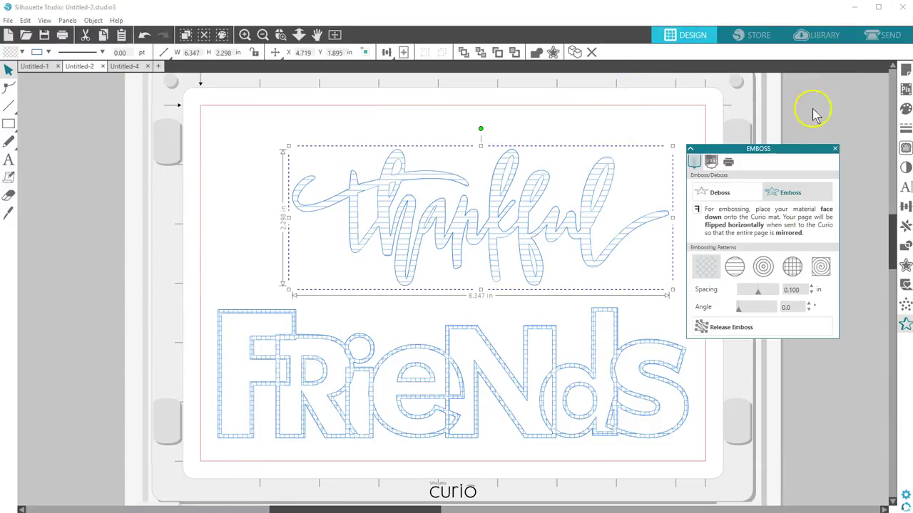
- Show the 8.5 × 6 in Curio emboss mat, dock the Emboss panel below, and zoom out
click(905, 69)
drag(719, 153, 770, 303)
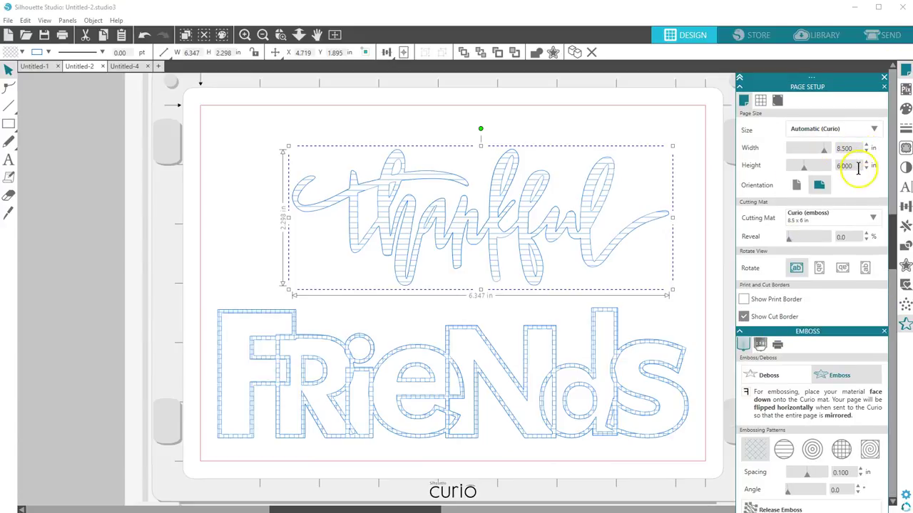
click(299, 34)
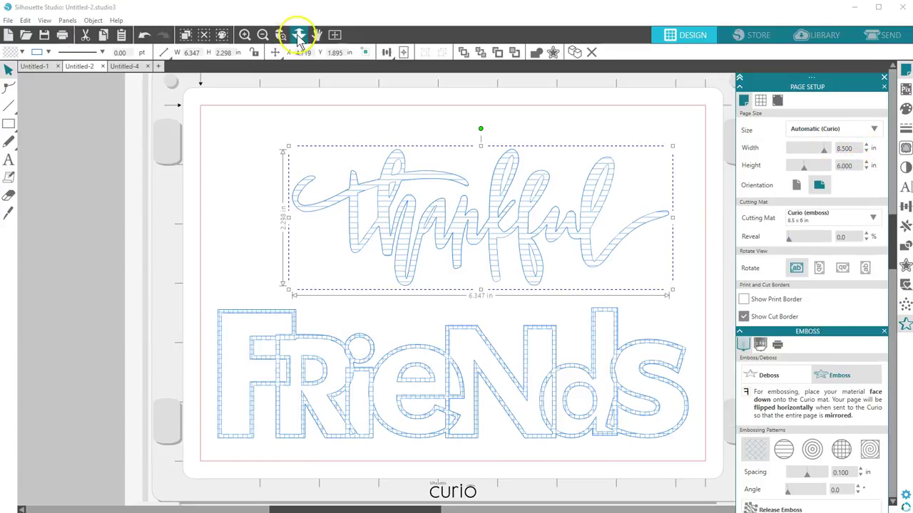
drag(276, 122, 285, 80)
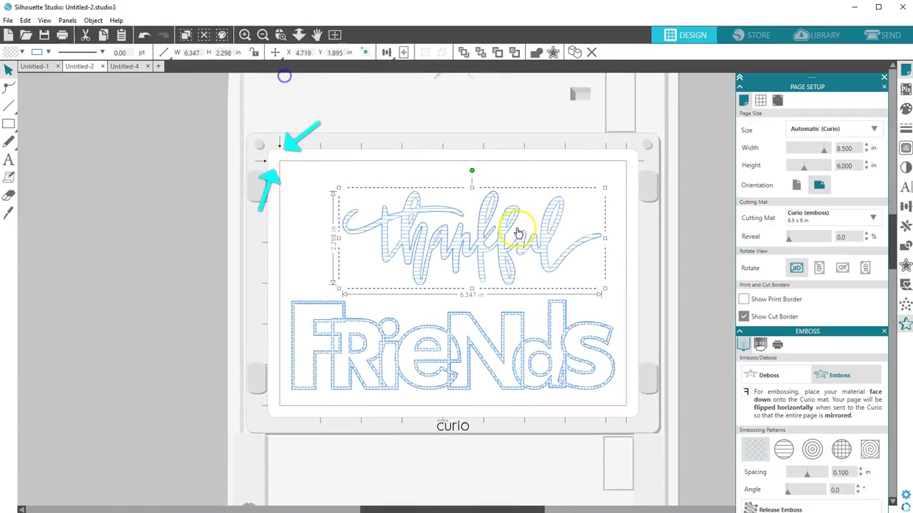